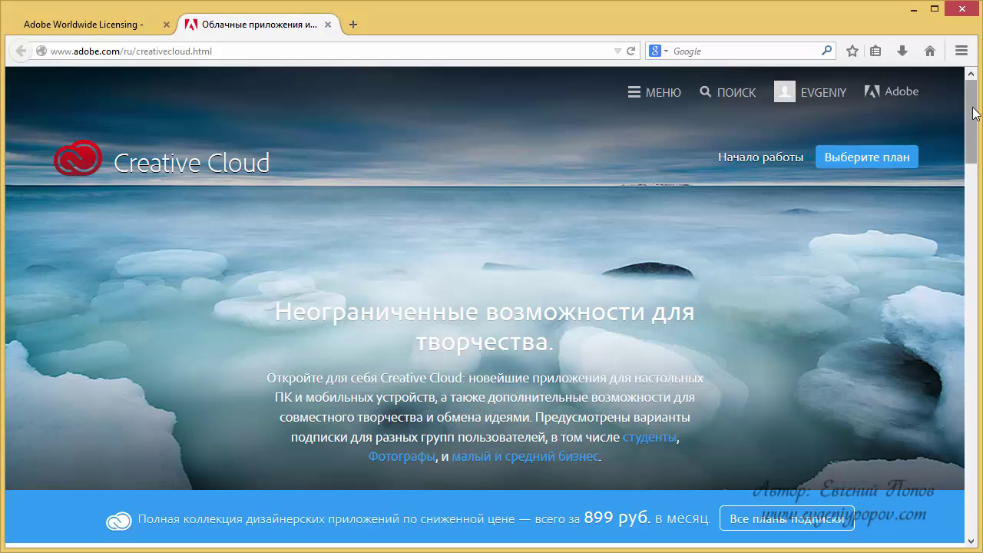
Examine the Creative Cloud page for its subscription offer and the desktop and mobile applications it includes
drag(975, 114, 972, 196)
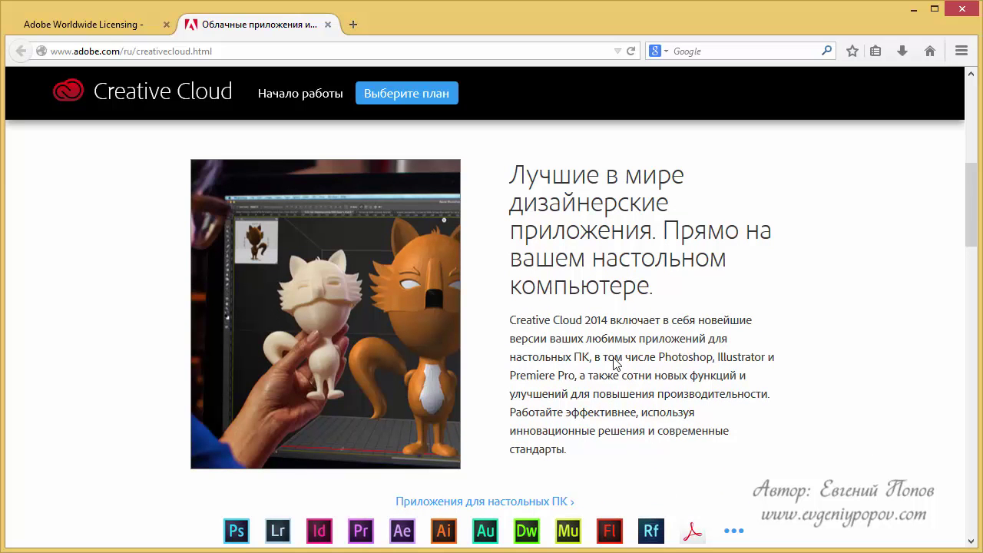
scroll(637, 348, down, 2)
scroll(640, 346, down, 3)
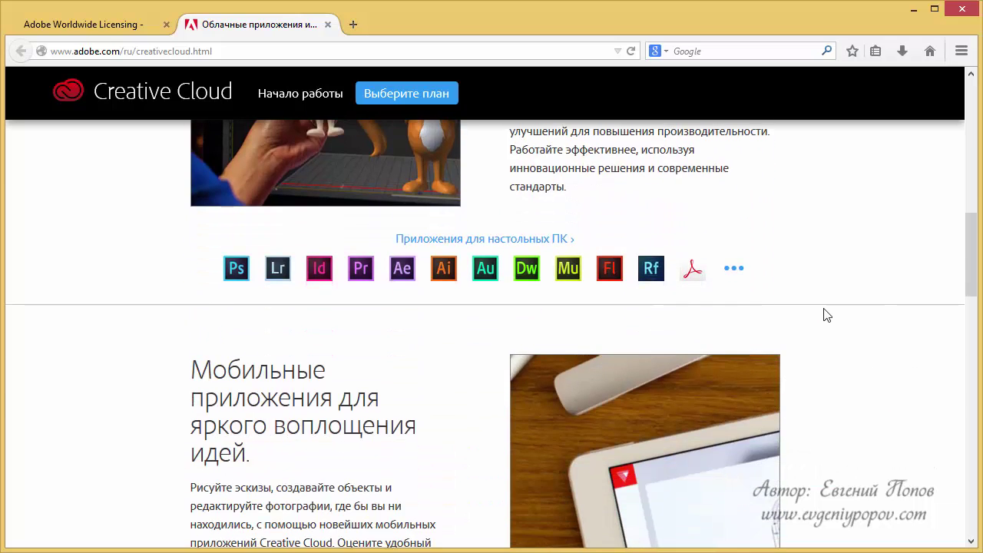
scroll(825, 314, down, 3)
scroll(824, 314, down, 3)
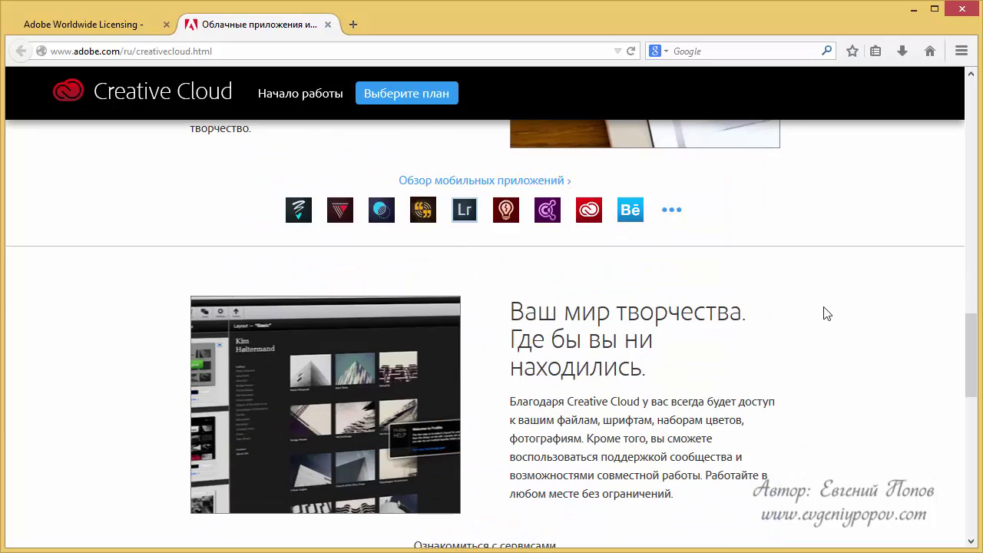
scroll(825, 314, up, 5)
scroll(827, 313, up, 5)
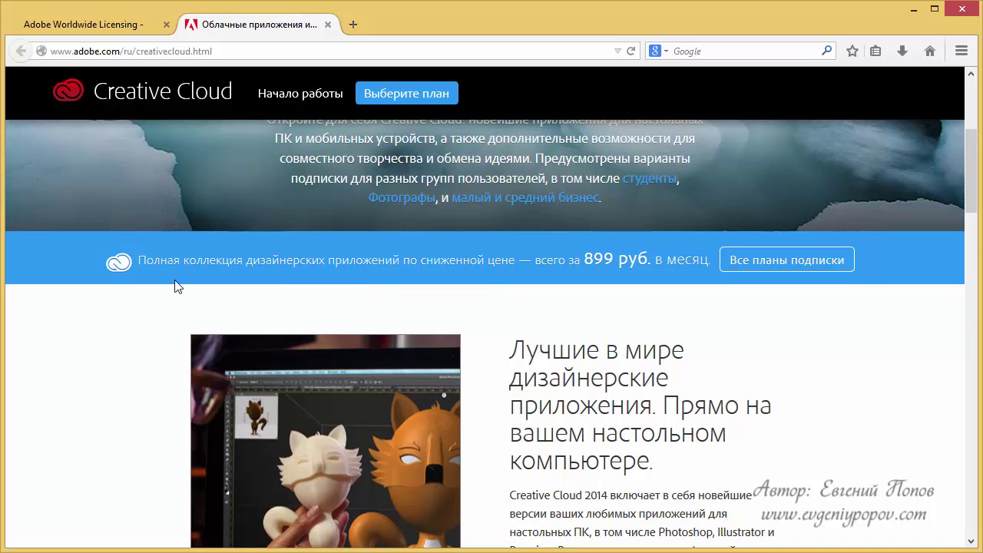
scroll(590, 270, up, 4)
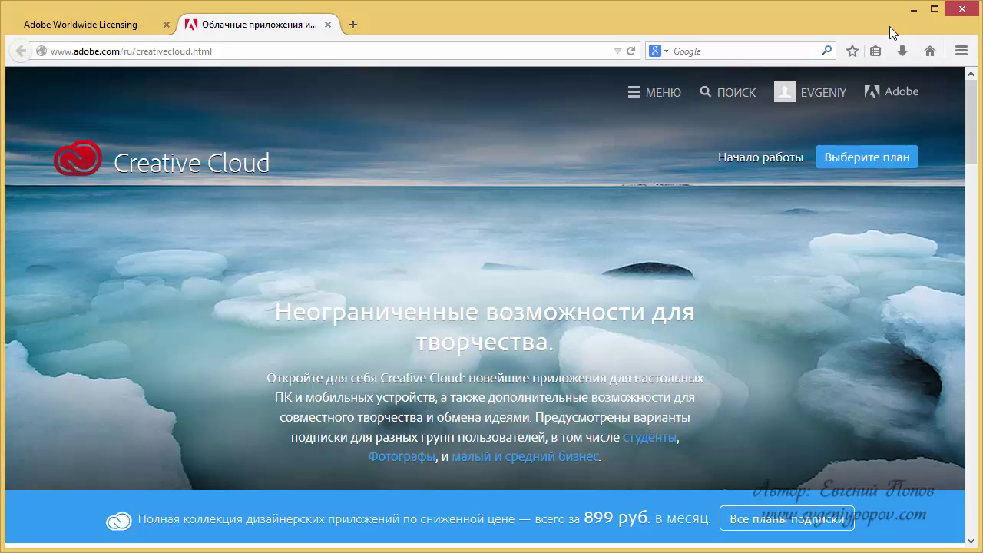
scroll(633, 252, down, 8)
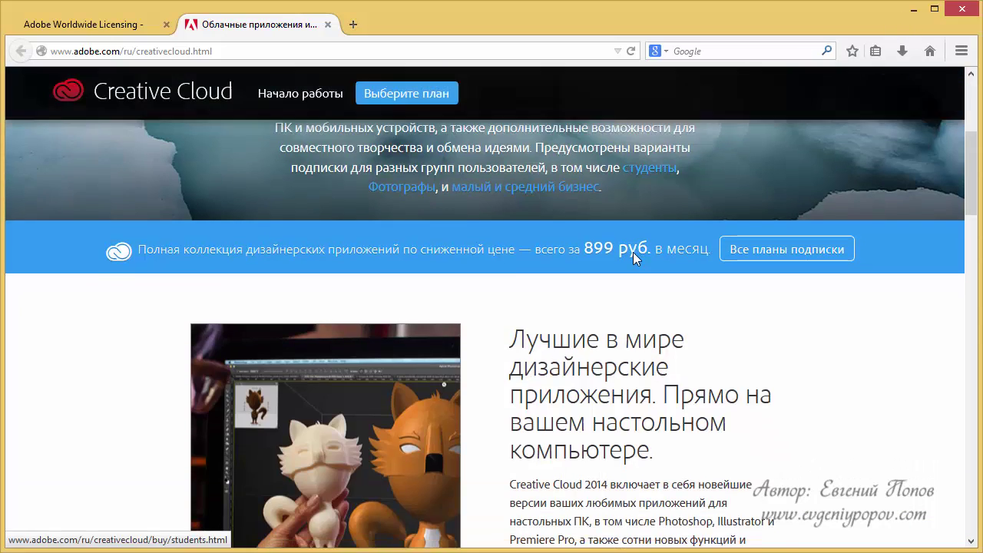
scroll(681, 259, down, 3)
scroll(681, 259, up, 5)
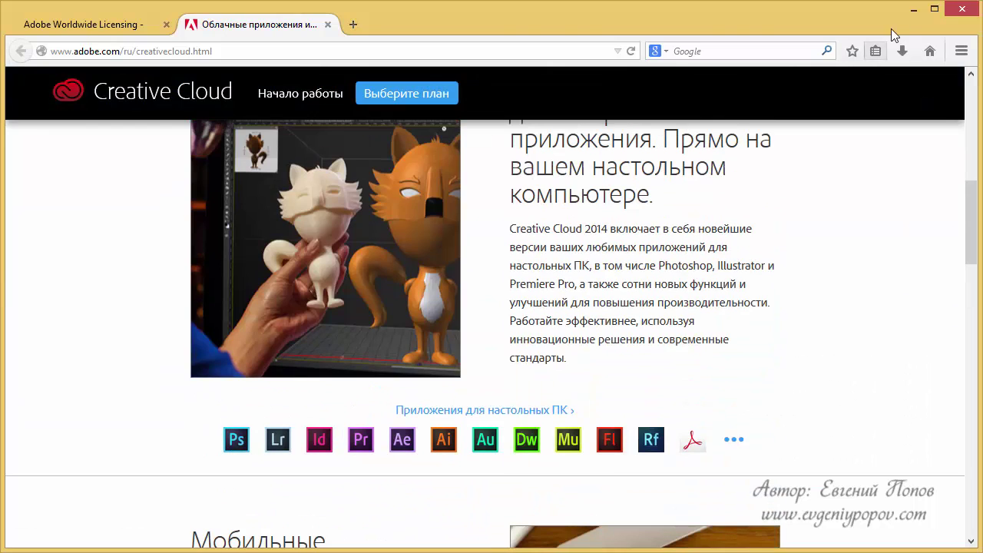
Run the ProductionPremium_CS6_LS7 extractor in the CS6 Collection folder and unpack the files to the suggested Adobe CS6 Production Premium desktop folder
click(914, 10)
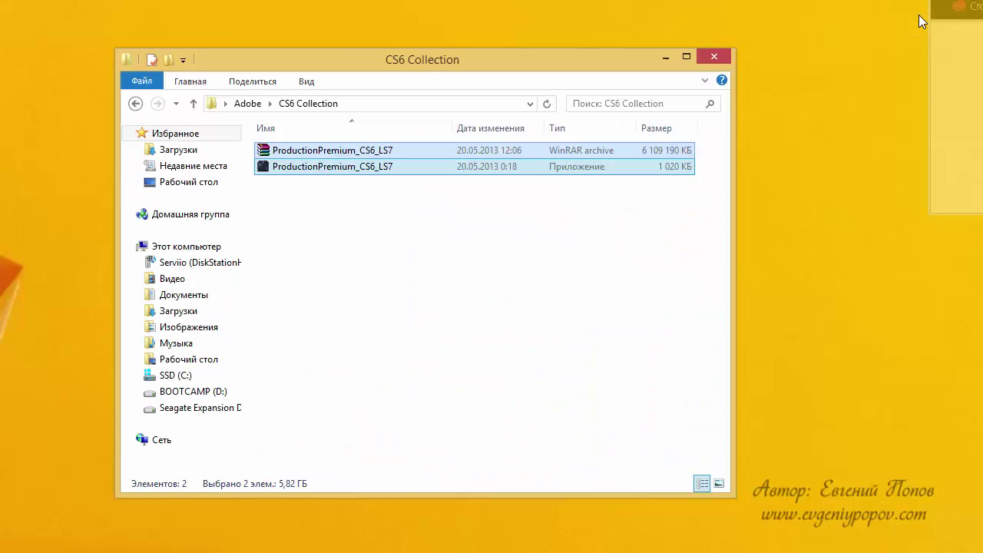
click(411, 214)
mouse_move(387, 169)
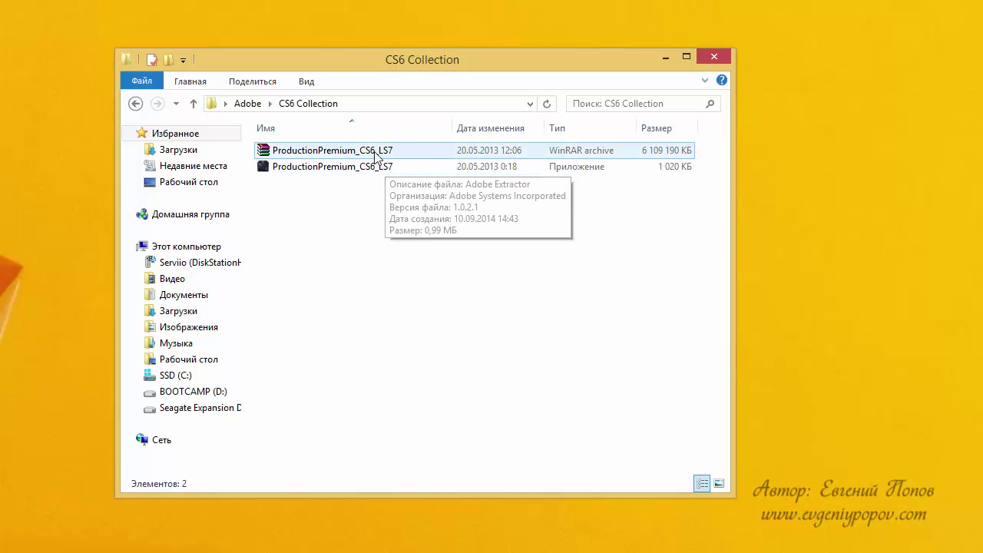
click(347, 175)
double_click(348, 175)
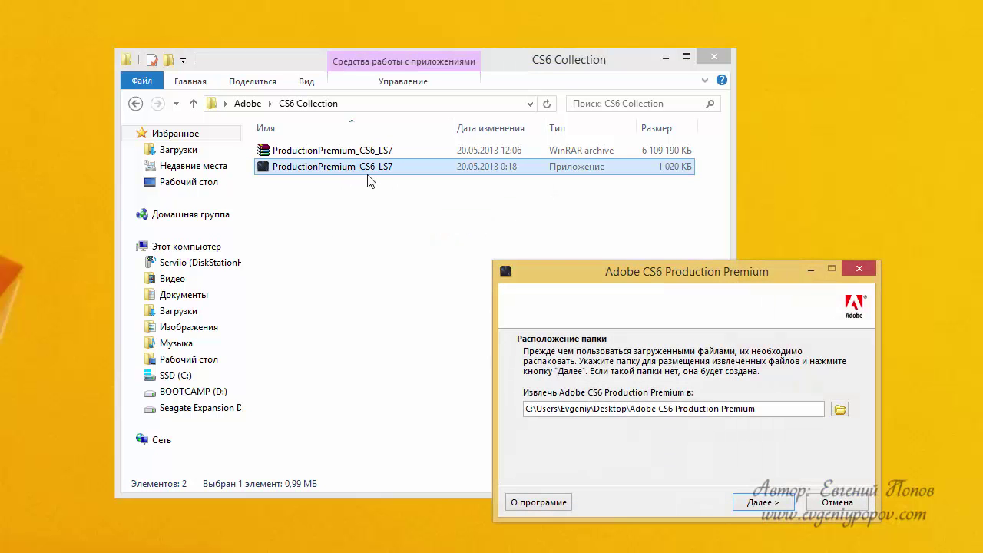
drag(688, 275, 428, 142)
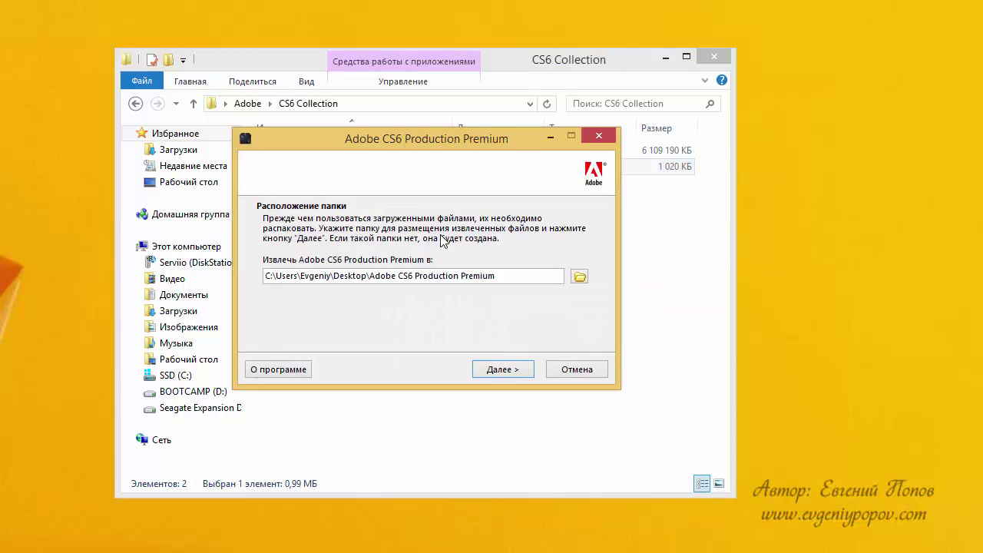
click(500, 370)
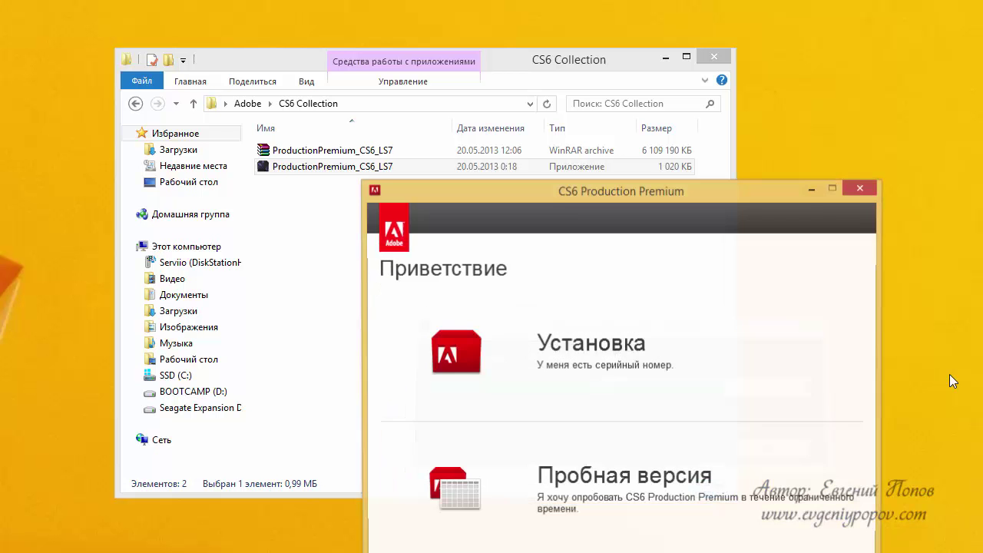
Choose to install CS6 Production Premium with a serial number and accept the license agreement
drag(635, 195, 508, 0)
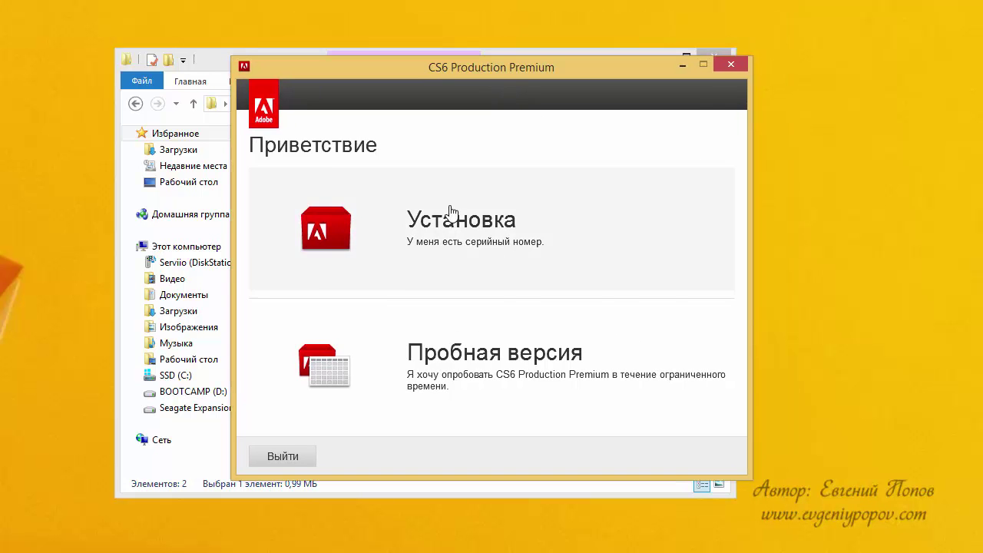
click(452, 213)
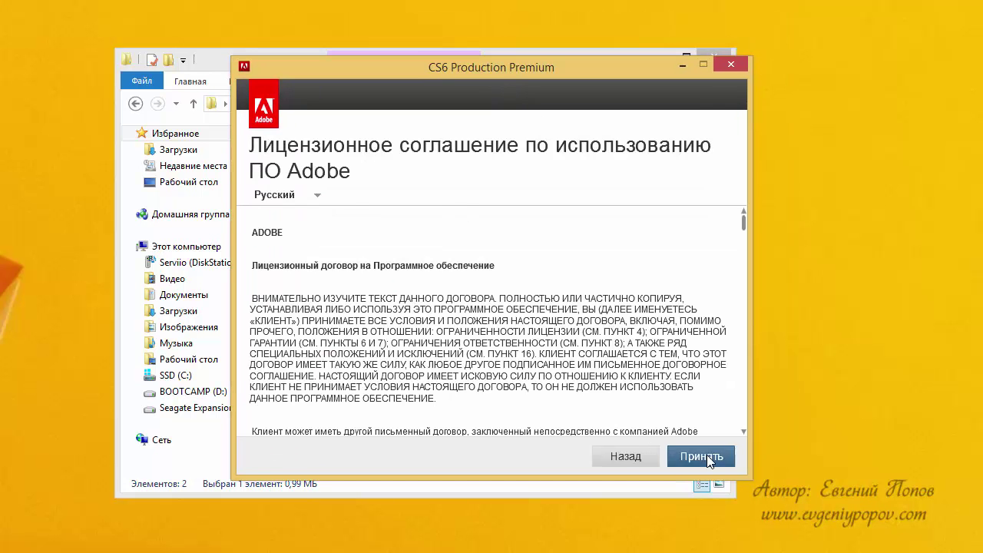
click(706, 454)
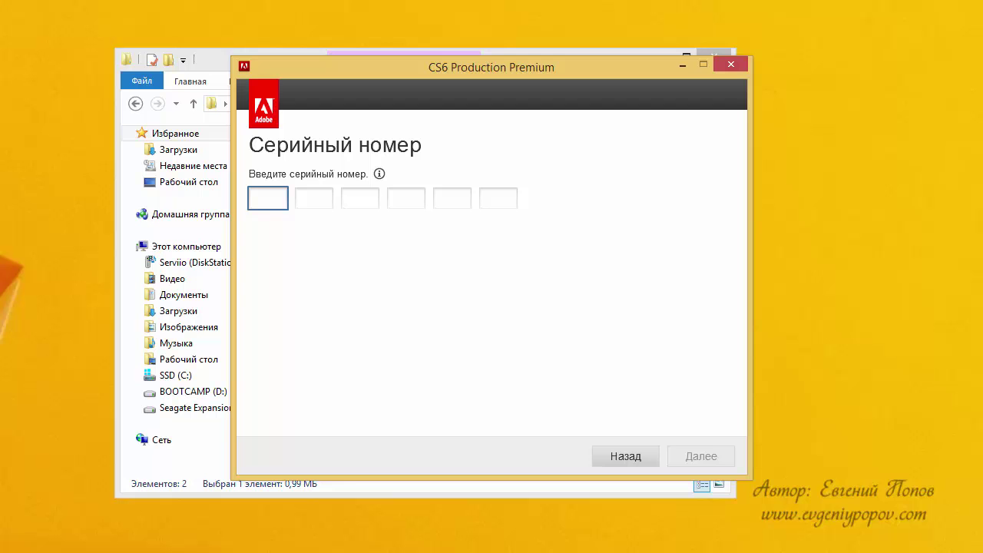
Copy the Windows serial number from the Adobe Licensing Website into the installer's serial number field, submit it and sign in
key(alt+Tab)
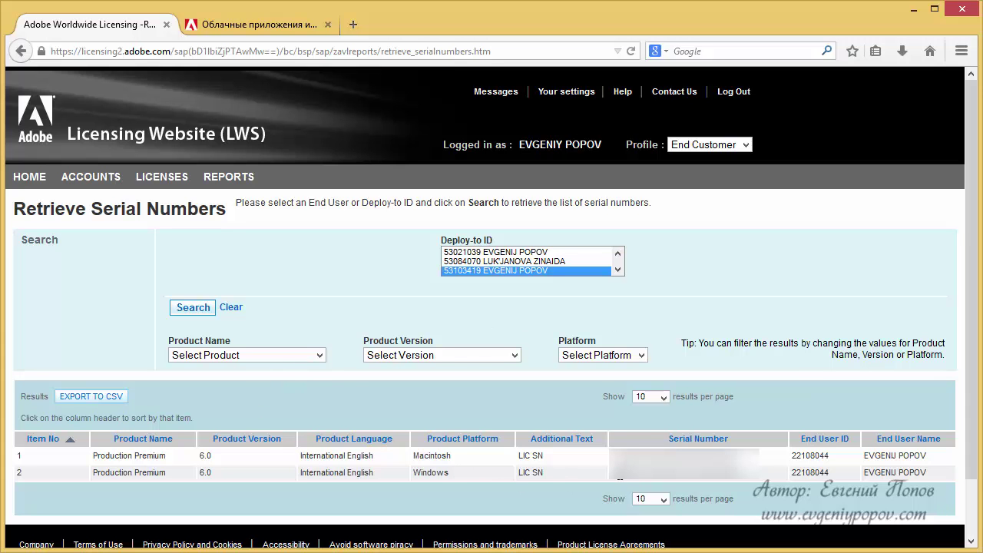
drag(612, 472, 736, 479)
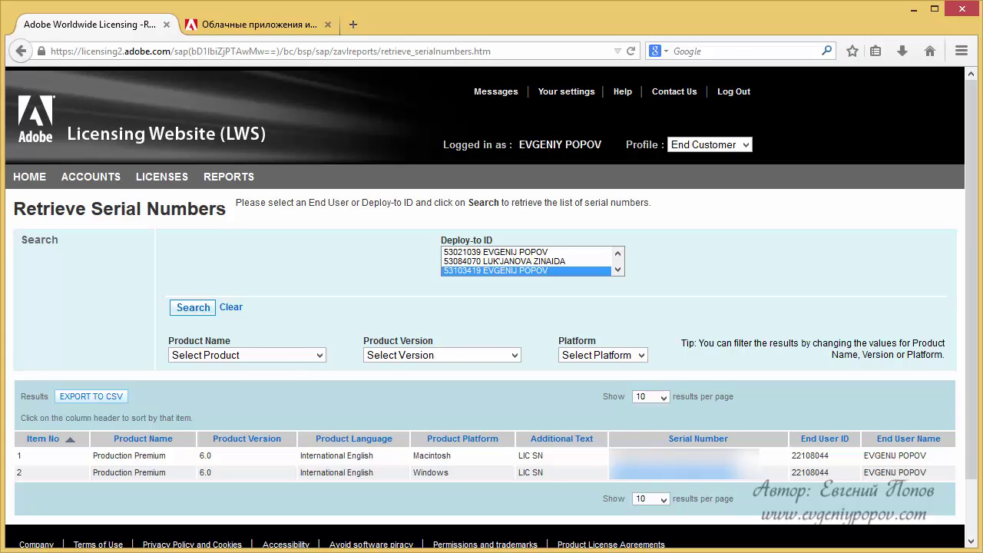
click(914, 9)
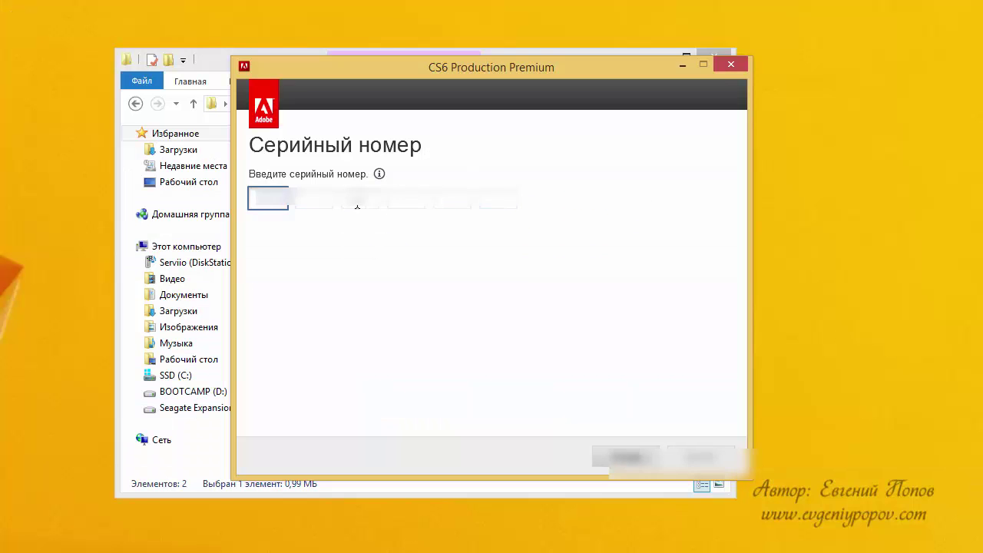
key(ctrl+v)
click(688, 455)
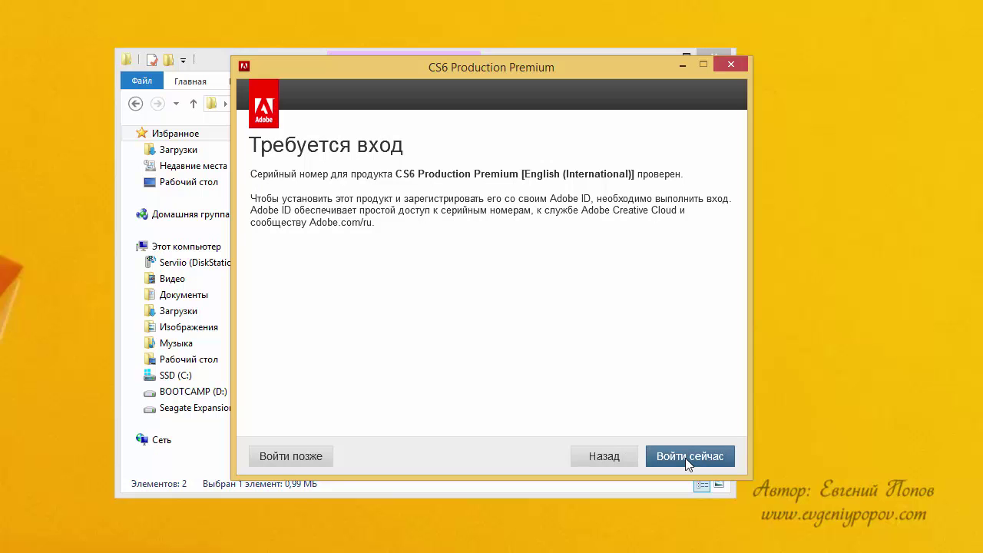
click(684, 458)
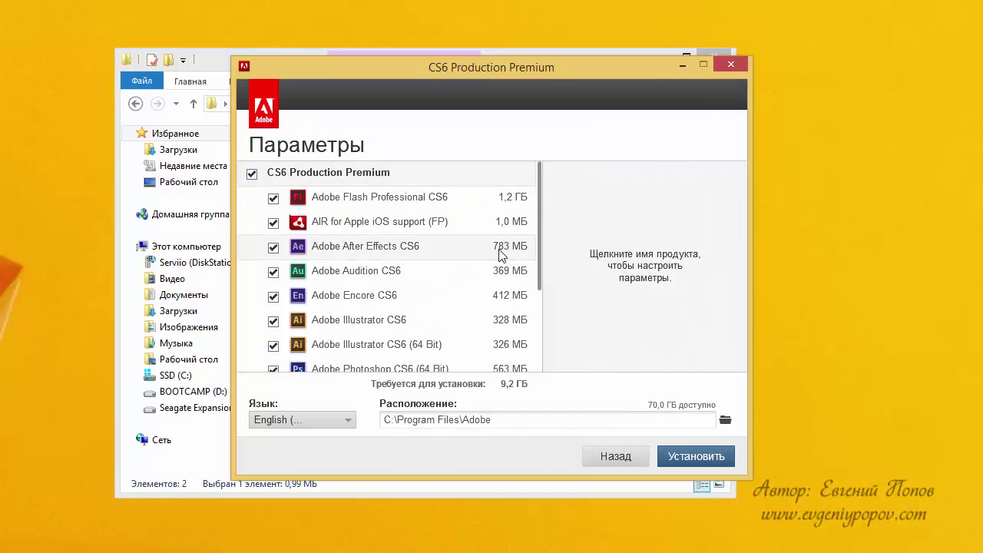
Exclude Flash Professional CS6, AIR for Apple iOS support, Encore CS6 and the non-64-bit Illustrator CS6 from the installation
click(273, 200)
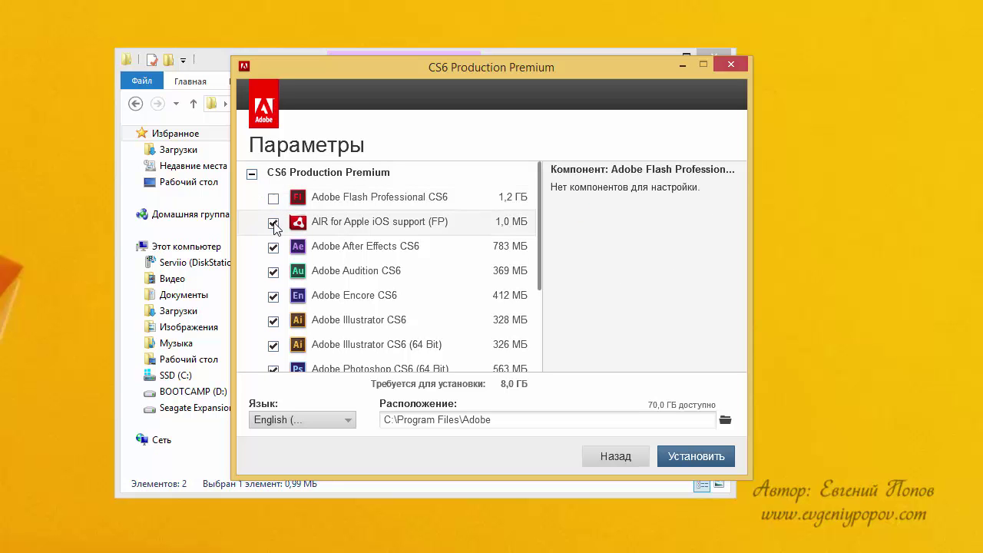
click(274, 223)
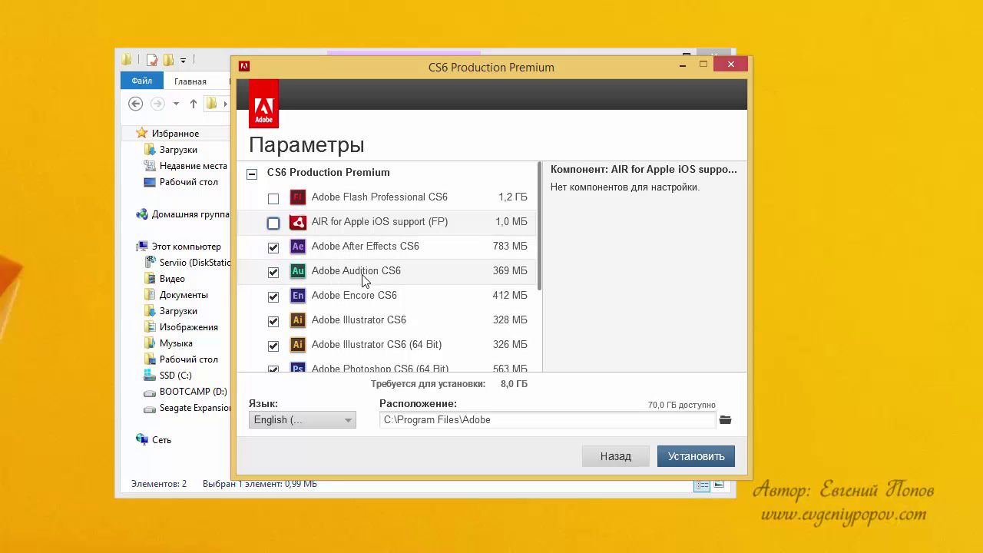
click(273, 298)
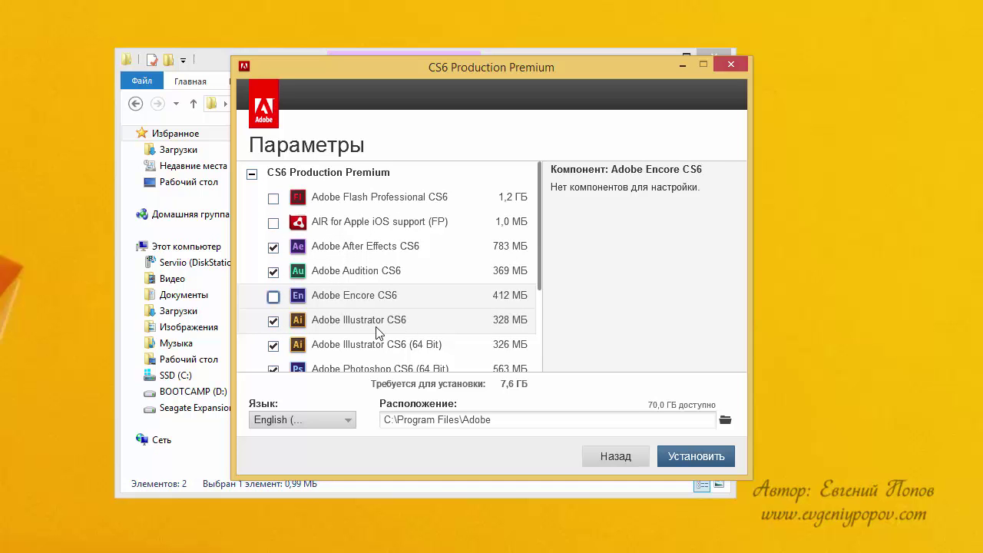
click(274, 321)
Exclude the non-64-bit Photoshop CS6, Prelude CS6 and SpeedGrade CS6 from the installation
scroll(411, 339, down, 1)
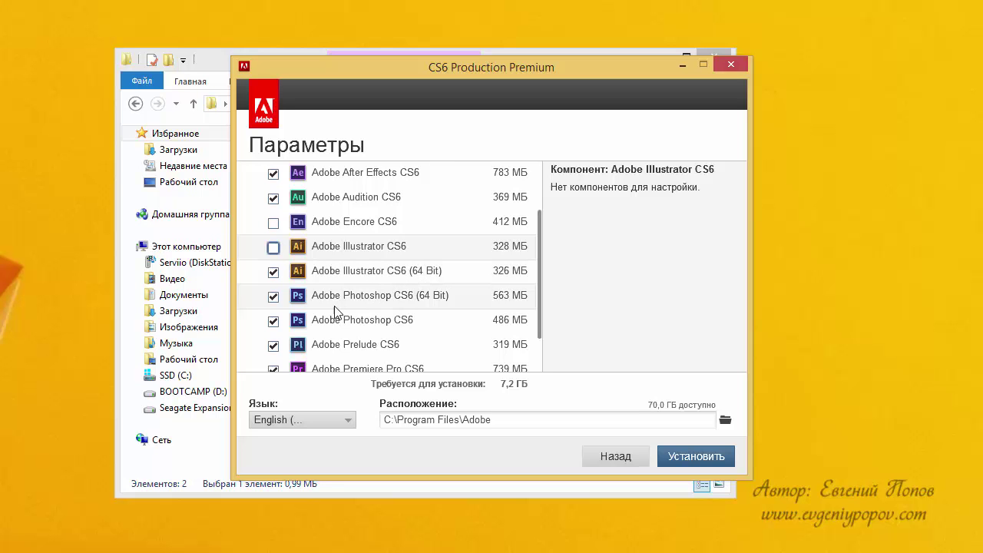
click(274, 322)
click(274, 321)
scroll(288, 324, down, 2)
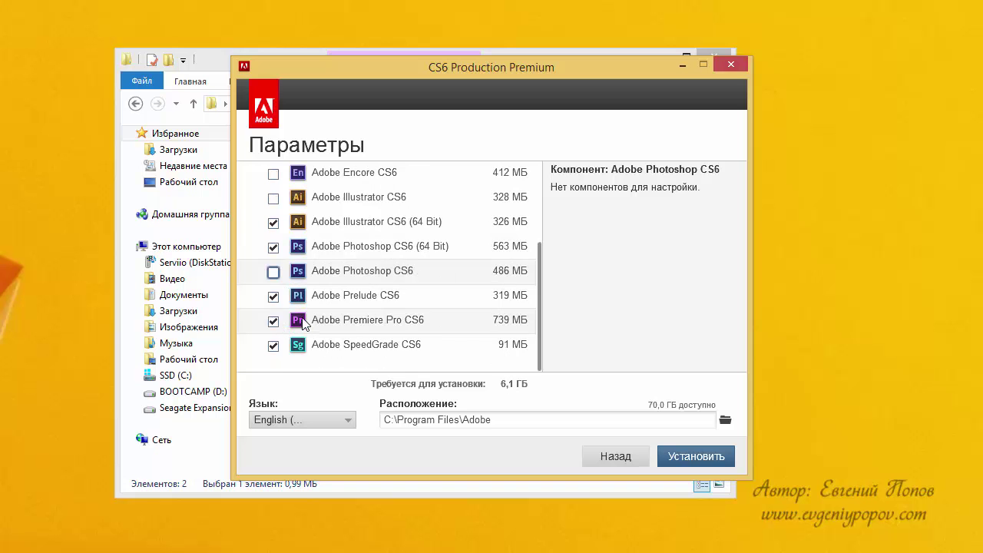
click(274, 298)
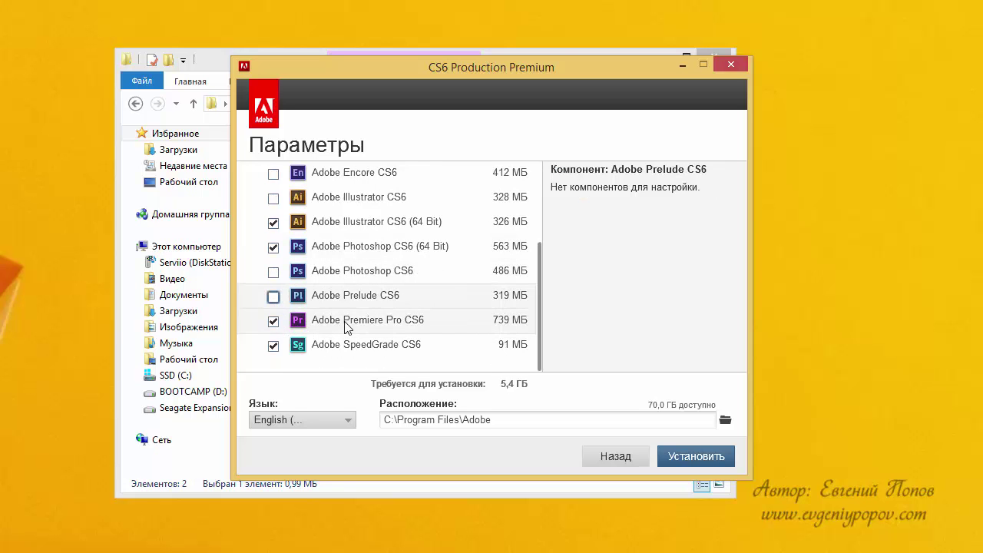
click(273, 347)
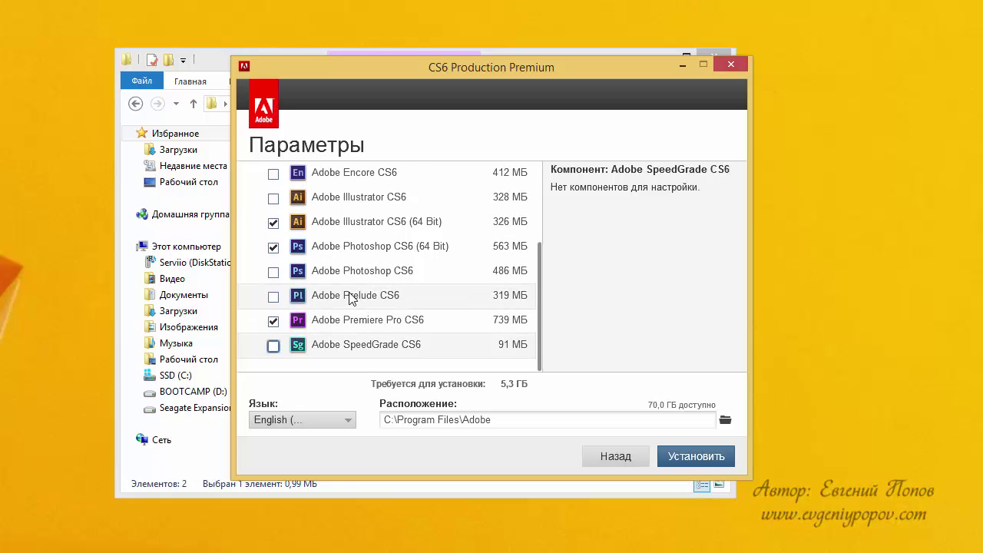
Check the component selection, install the chosen applications to C:\Program Files\Adobe and close the finished installer
scroll(352, 298, up, 5)
scroll(353, 300, down, 5)
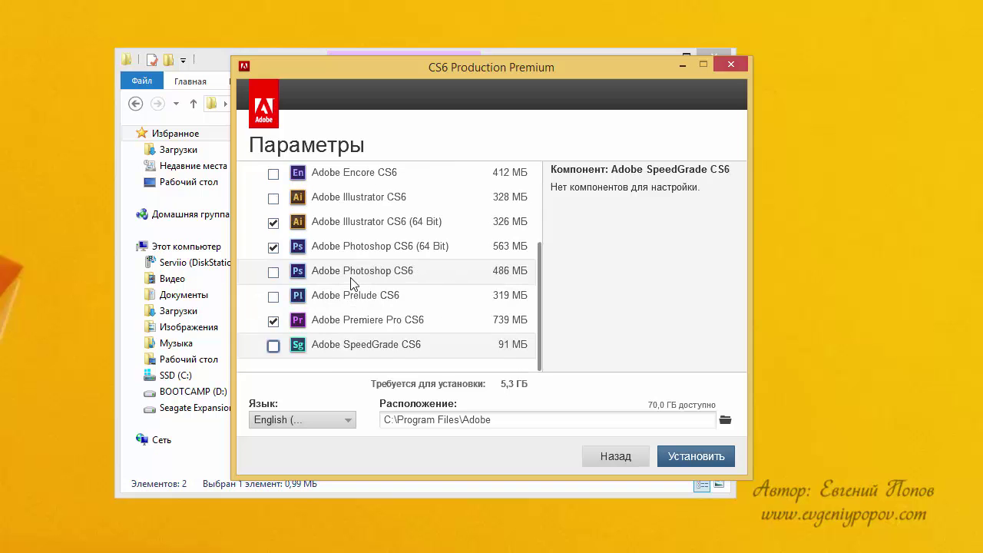
scroll(347, 292, up, 5)
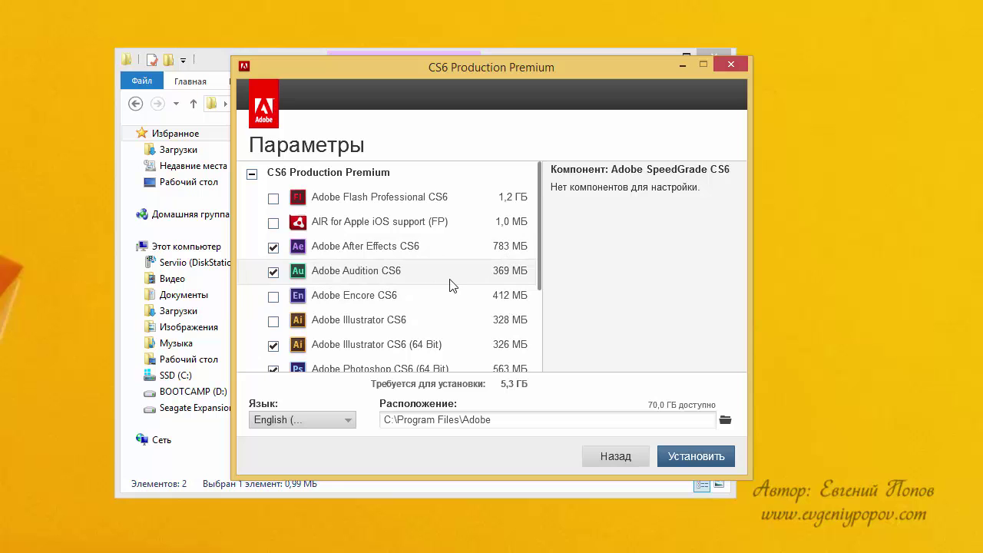
click(689, 458)
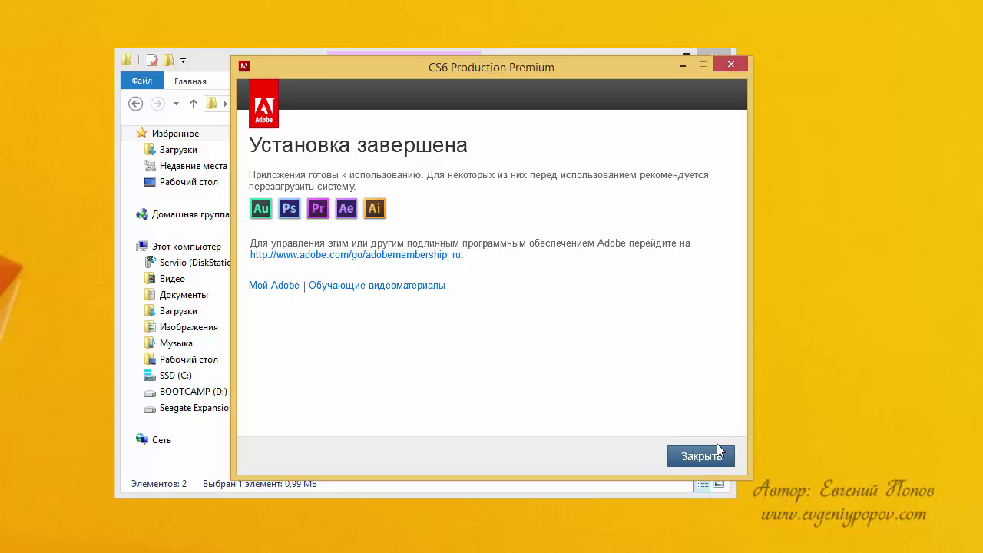
click(701, 456)
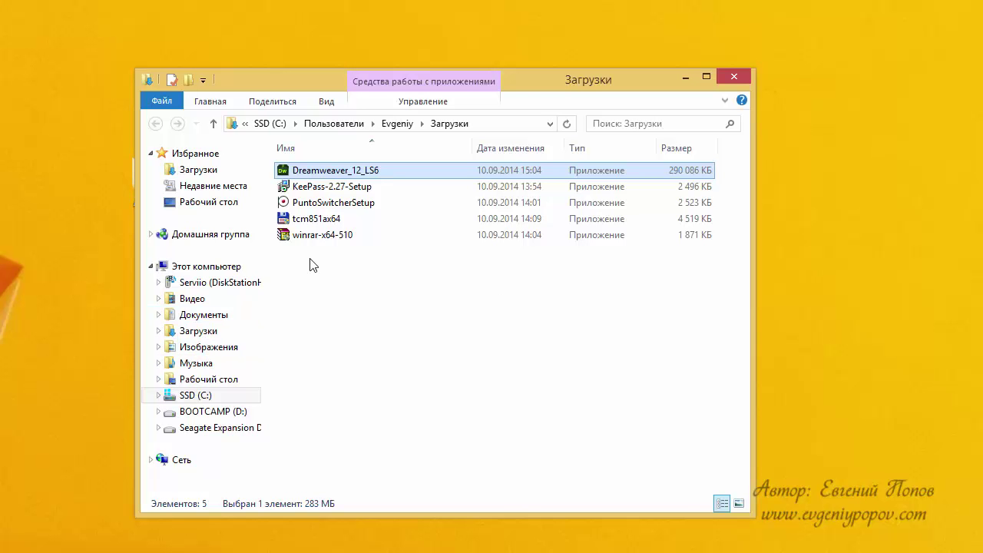
Launch the Dreamweaver_12_LS6 installer from the Downloads folder and choose installation with a serial number
double_click(326, 172)
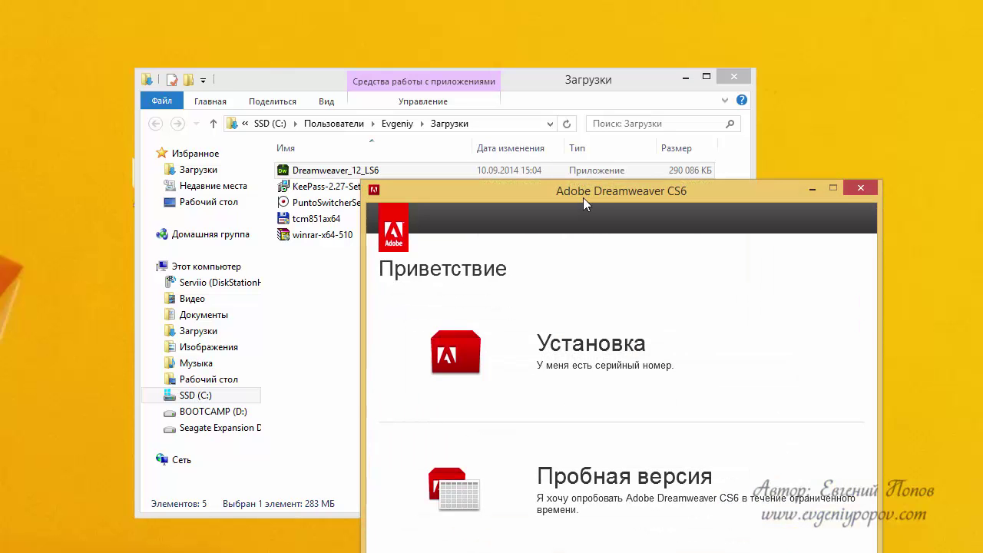
drag(583, 192, 403, 13)
click(391, 208)
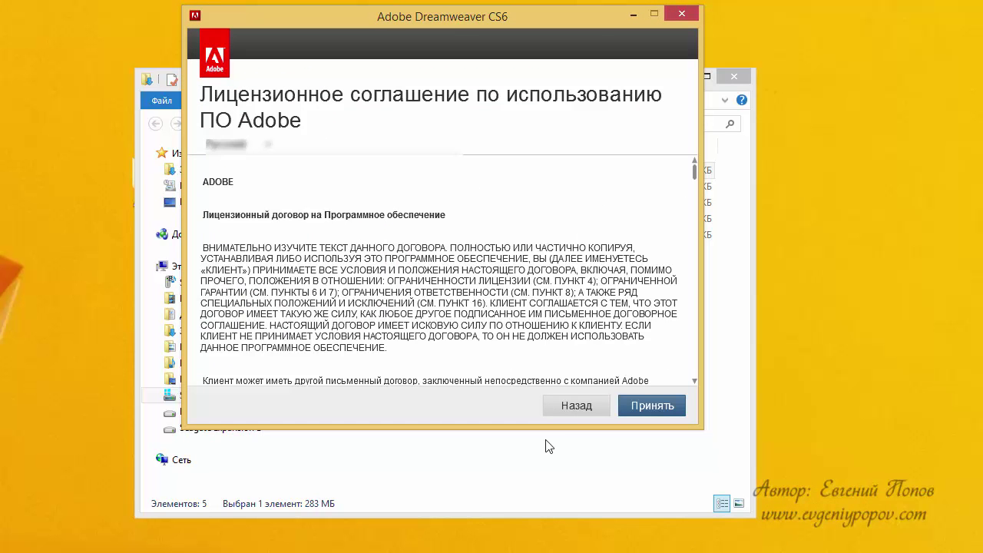
Accept the license agreement and submit the serial number to install Adobe Dreamweaver CS6
click(658, 405)
click(636, 408)
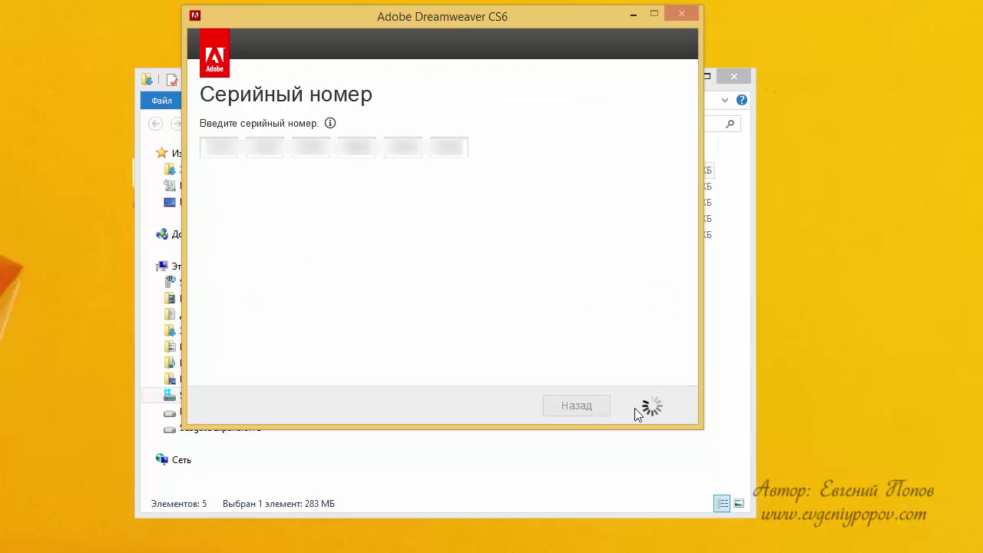
click(654, 409)
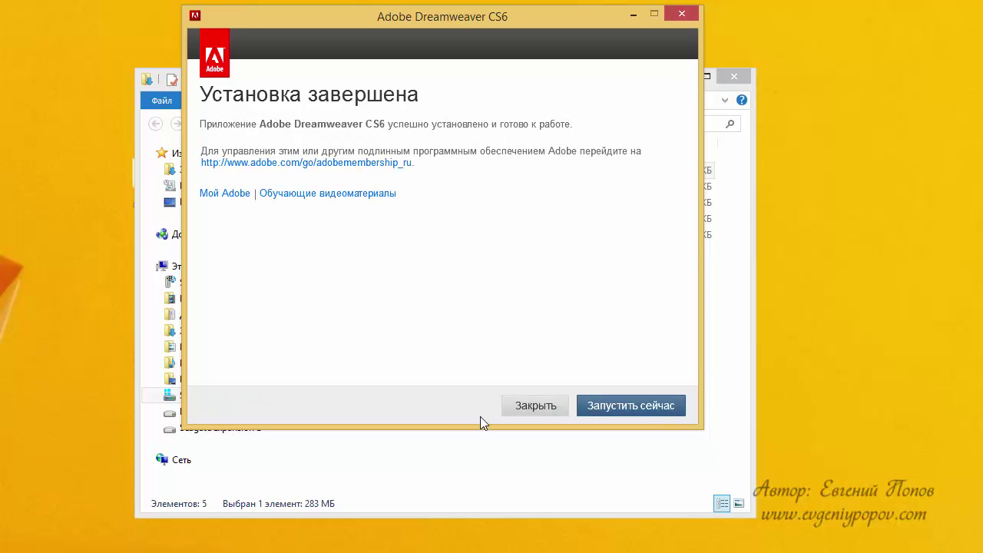
Close the finished Dreamweaver installer and pin the Adobe After Effects CS6 shortcut from C:\Program Files\Adobe to the taskbar
click(522, 408)
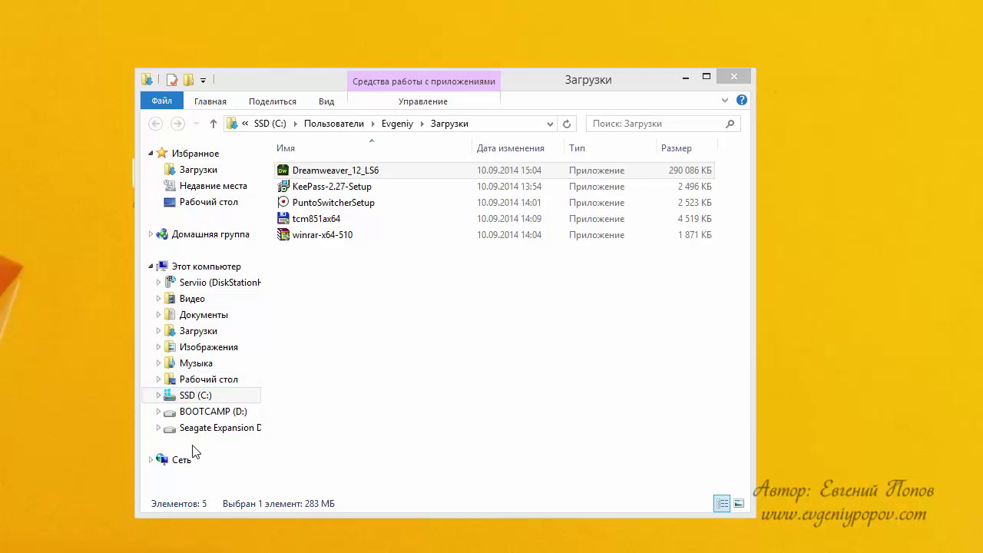
click(192, 396)
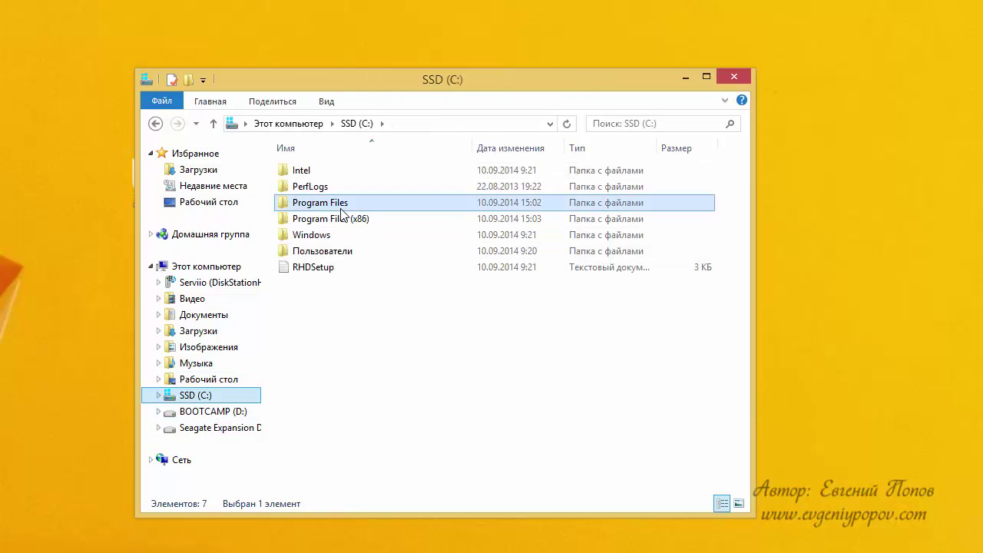
double_click(323, 206)
double_click(306, 171)
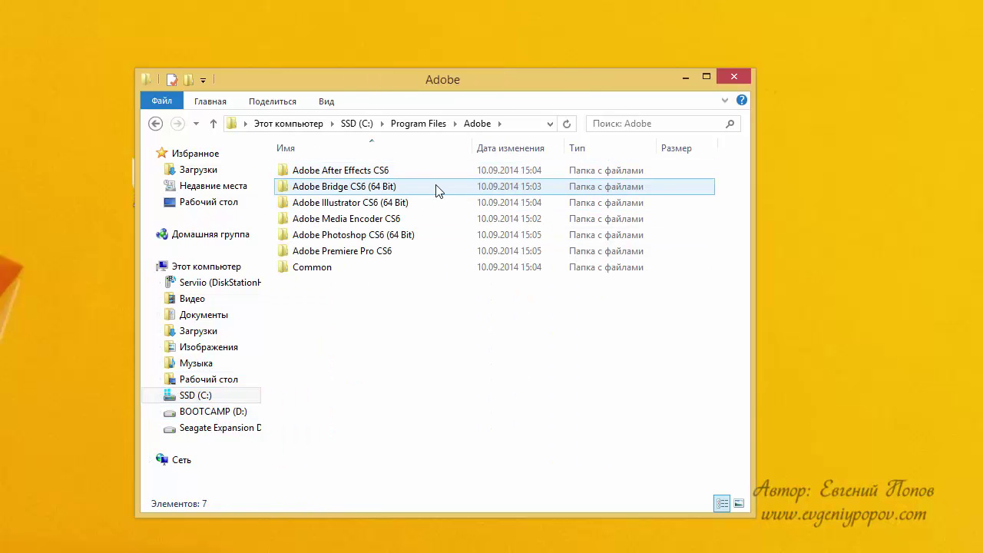
double_click(357, 171)
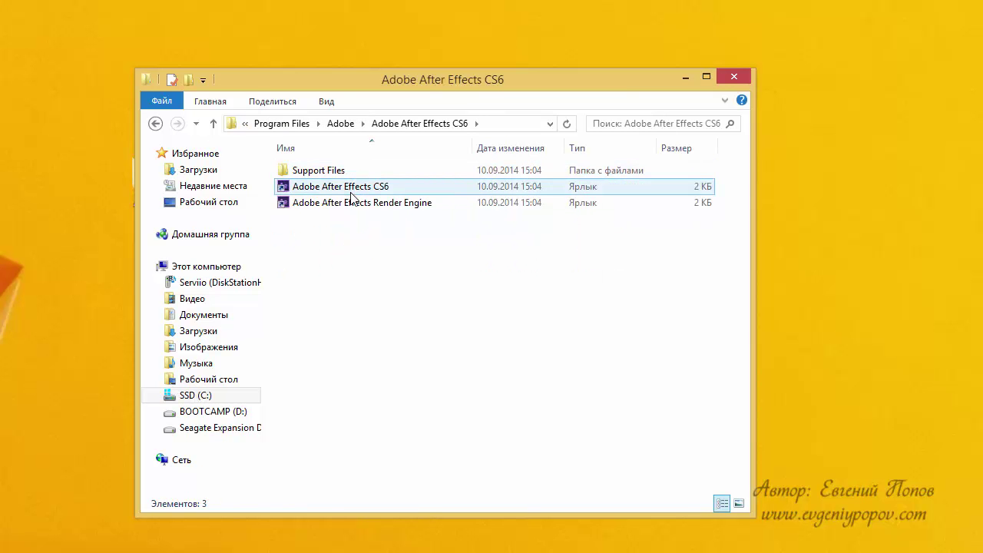
right_click(351, 191)
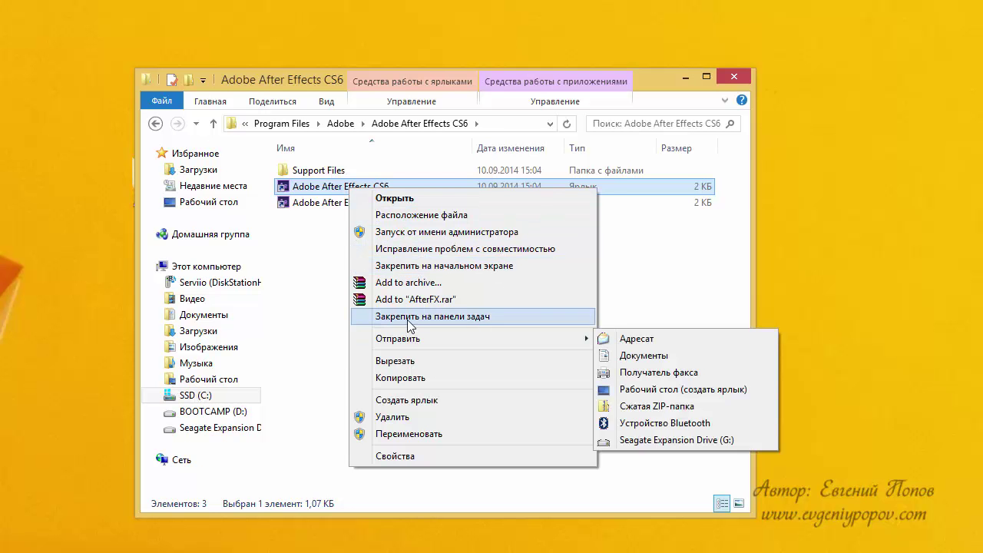
click(445, 315)
Pin the Photoshop application from the Adobe Photoshop CS6 (64 Bit) folder to the taskbar
click(342, 124)
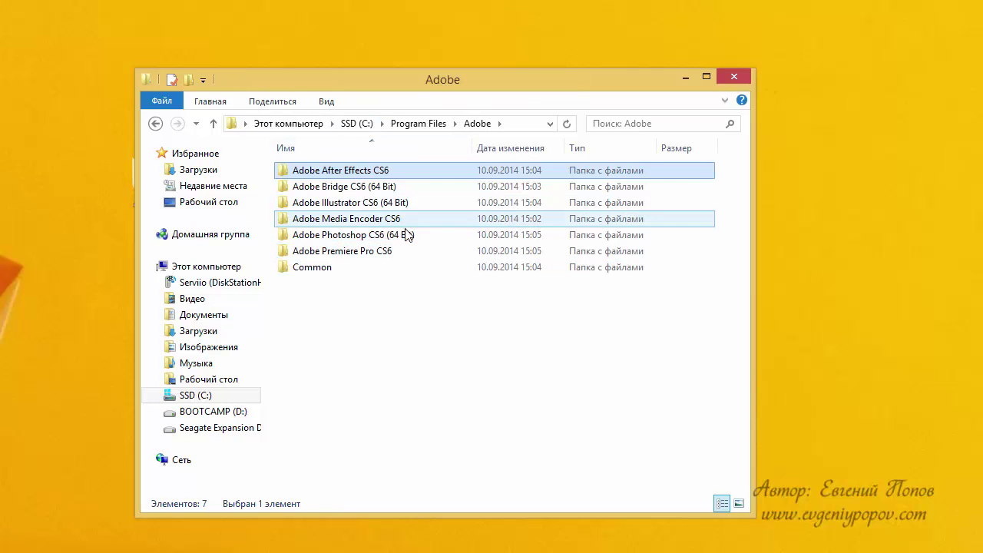
double_click(390, 237)
scroll(353, 292, down, 6)
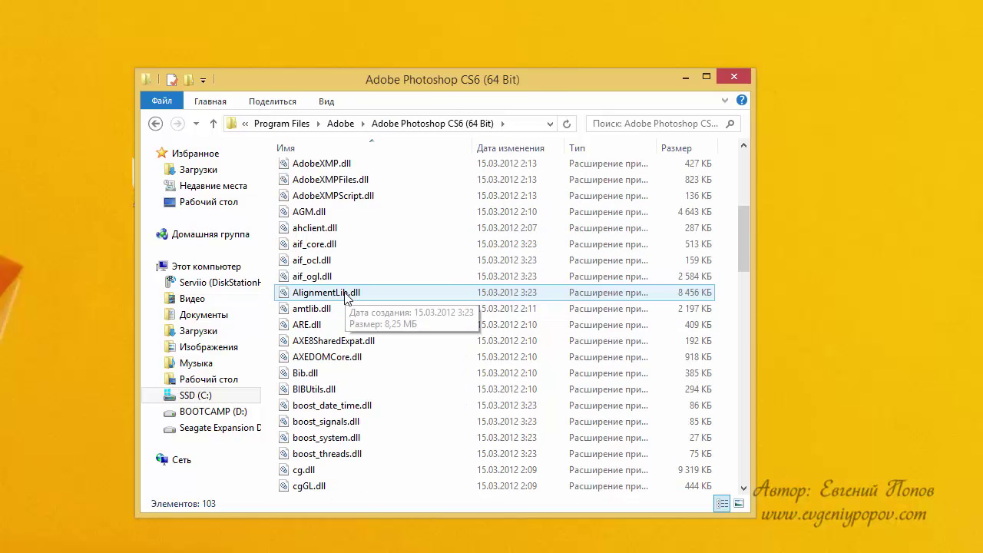
scroll(345, 298, down, 20)
scroll(369, 302, up, 2)
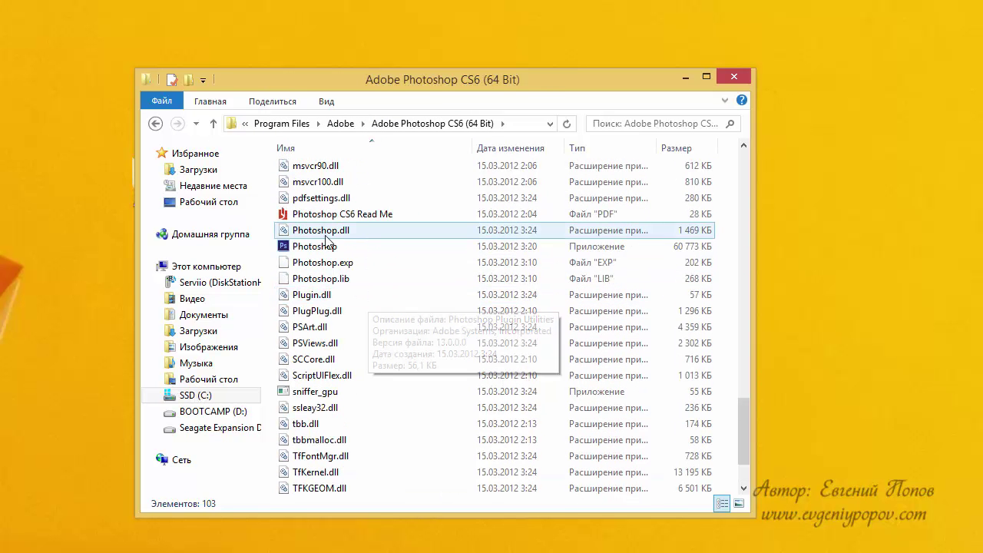
right_click(316, 246)
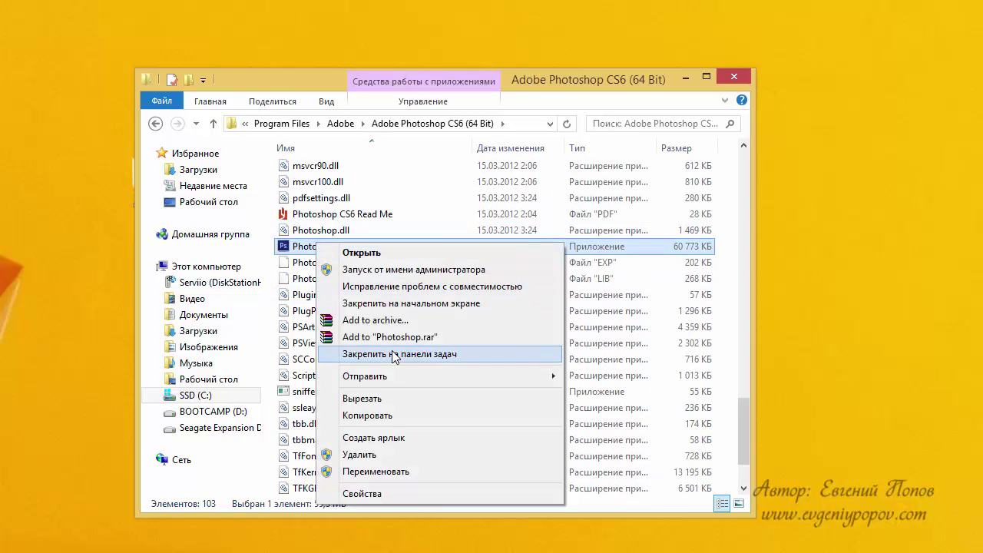
click(393, 354)
Pin the Adobe Premiere Pro application from the Adobe Premiere Pro CS6 folder to the taskbar
click(344, 123)
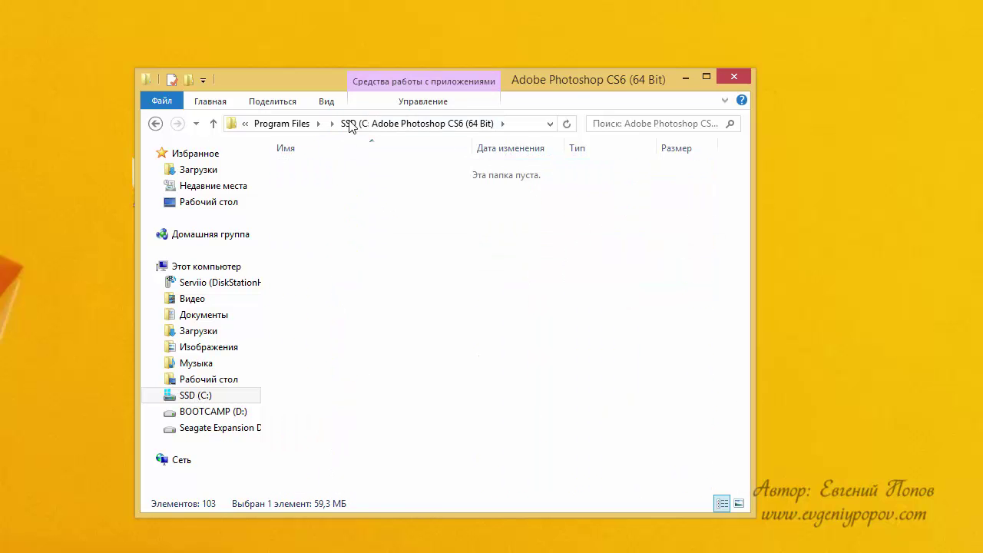
double_click(366, 253)
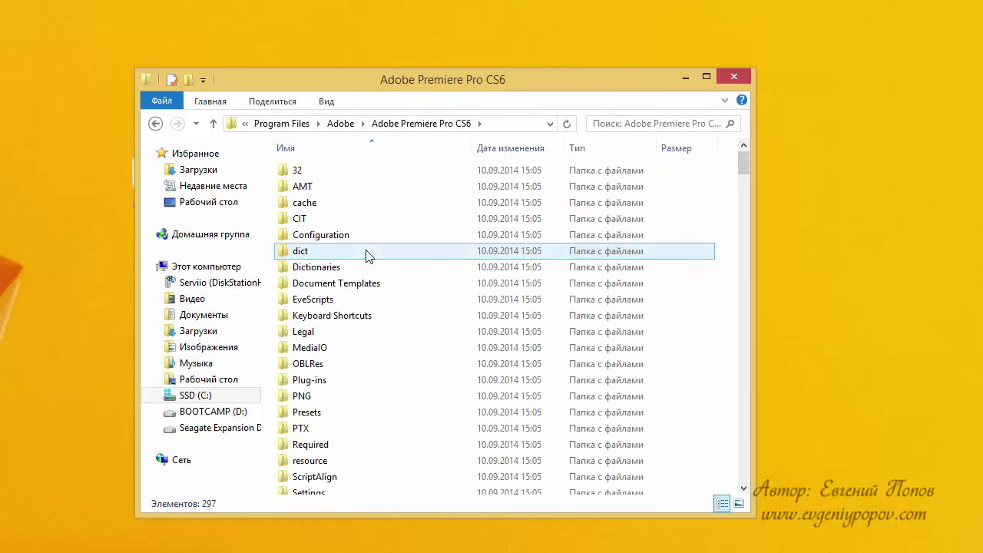
scroll(369, 257, down, 6)
right_click(332, 310)
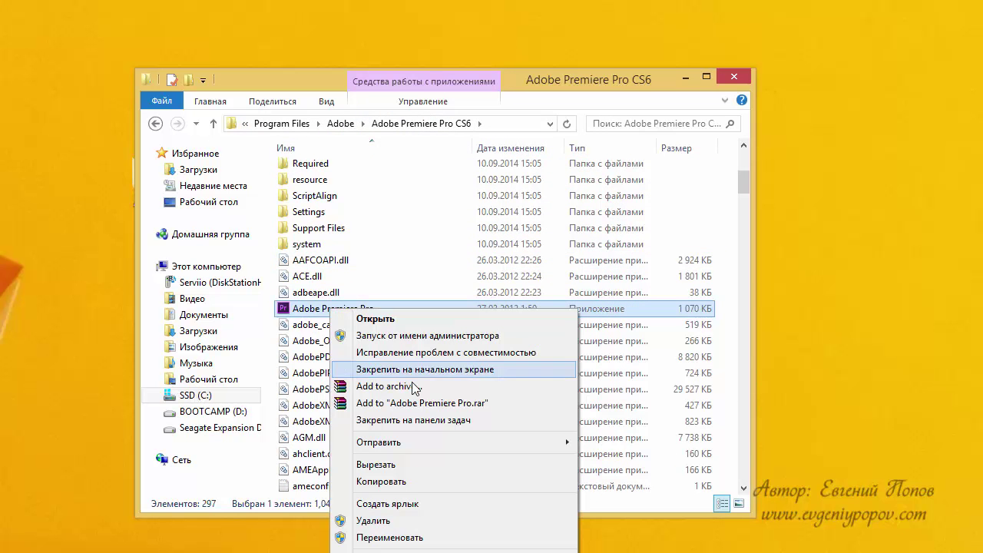
click(403, 420)
Pin the Dreamweaver application from C:\Program Files (x86)\Adobe\Adobe Dreamweaver CS6 to the taskbar
scroll(374, 212, up, 1)
scroll(374, 212, up, 5)
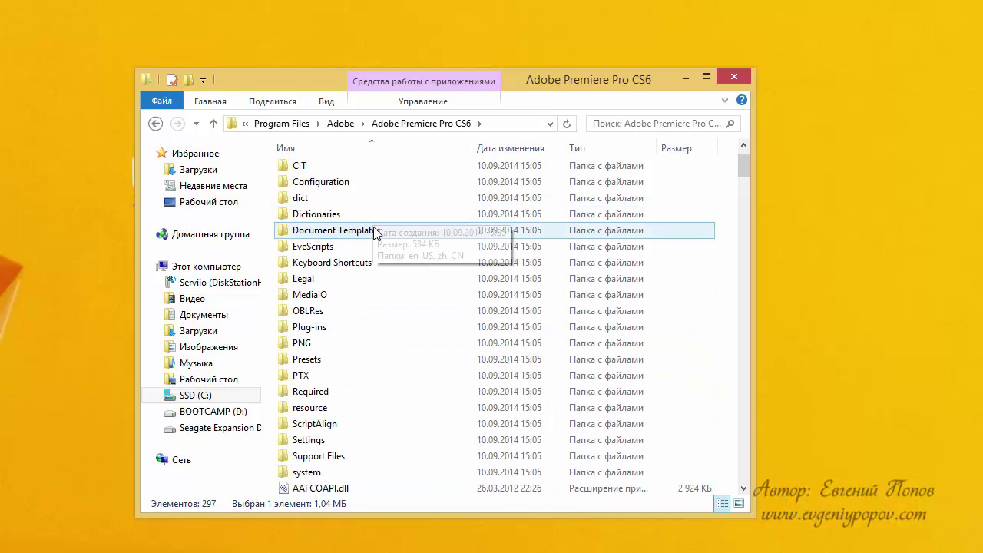
click(340, 123)
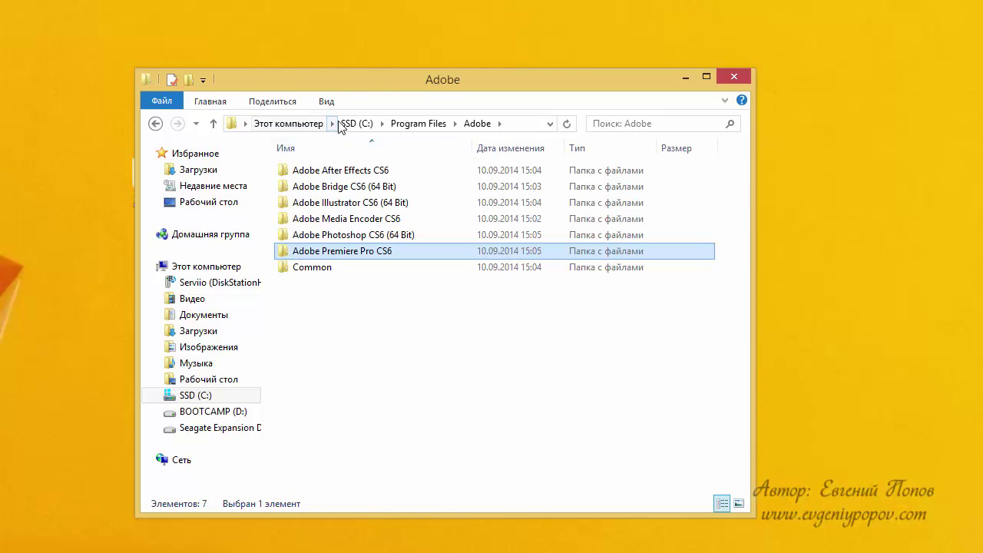
click(409, 126)
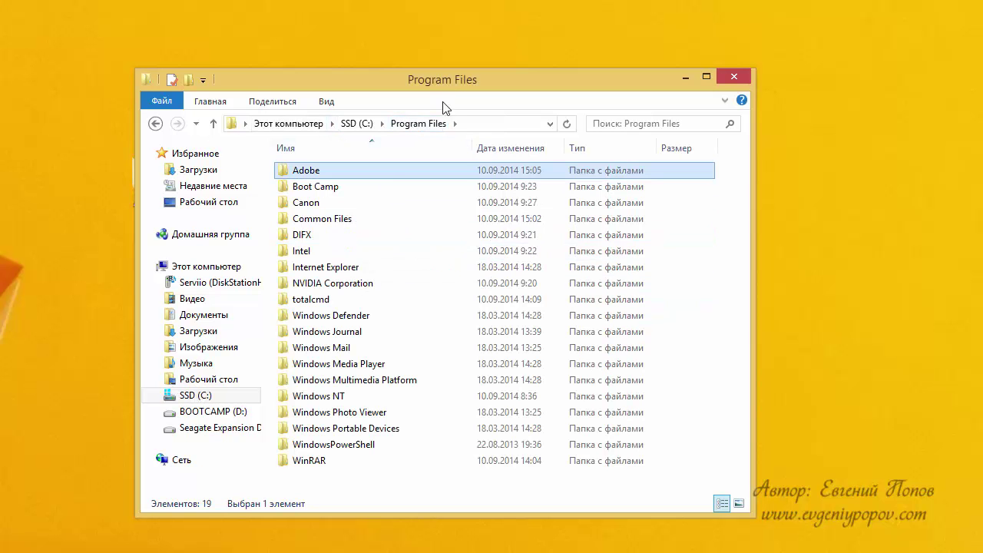
click(363, 125)
double_click(333, 220)
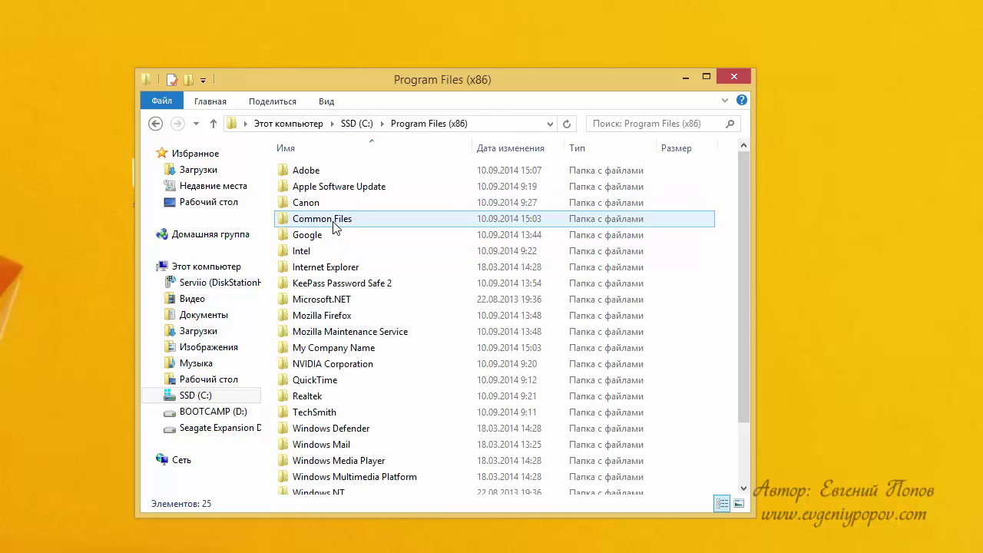
double_click(302, 172)
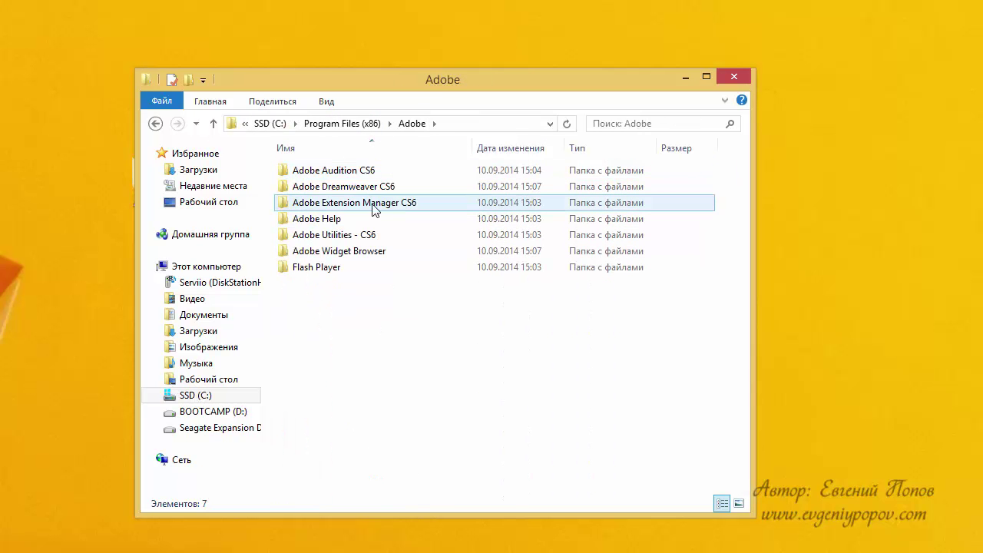
click(368, 192)
double_click(367, 192)
scroll(350, 308, down, 8)
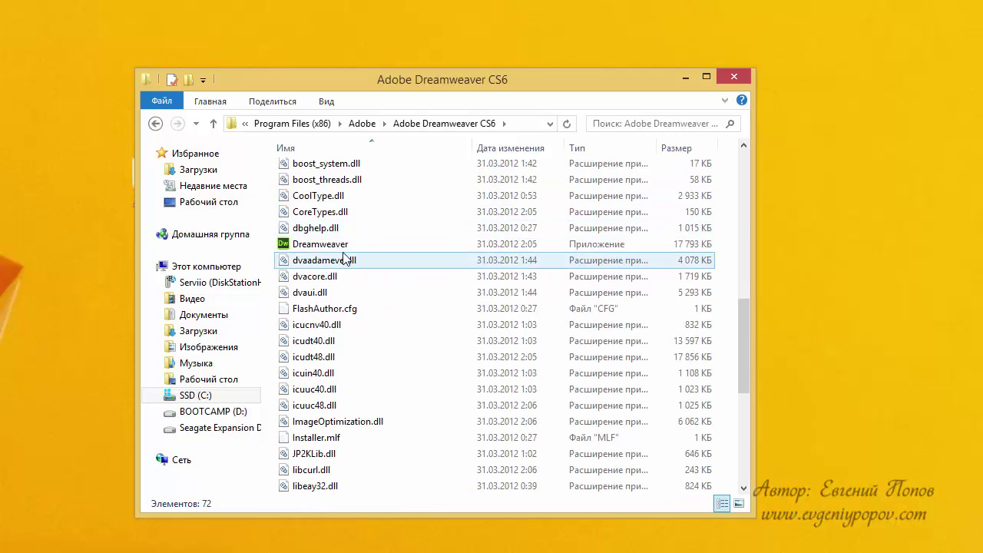
right_click(343, 246)
click(390, 359)
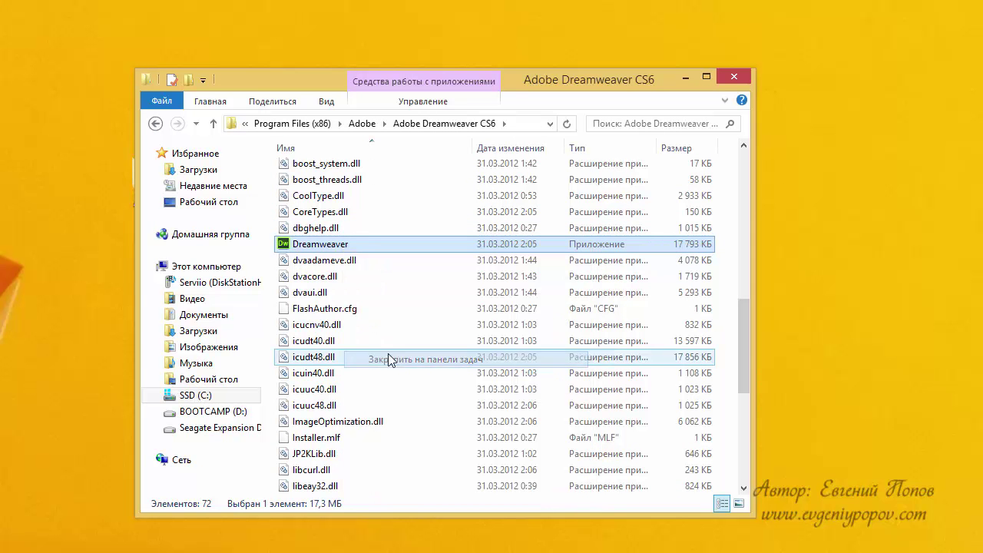
Pin the Adobe Audition CS6 application from C:\Program Files (x86)\Adobe\Adobe Audition CS6 to the taskbar
scroll(414, 347, up, 12)
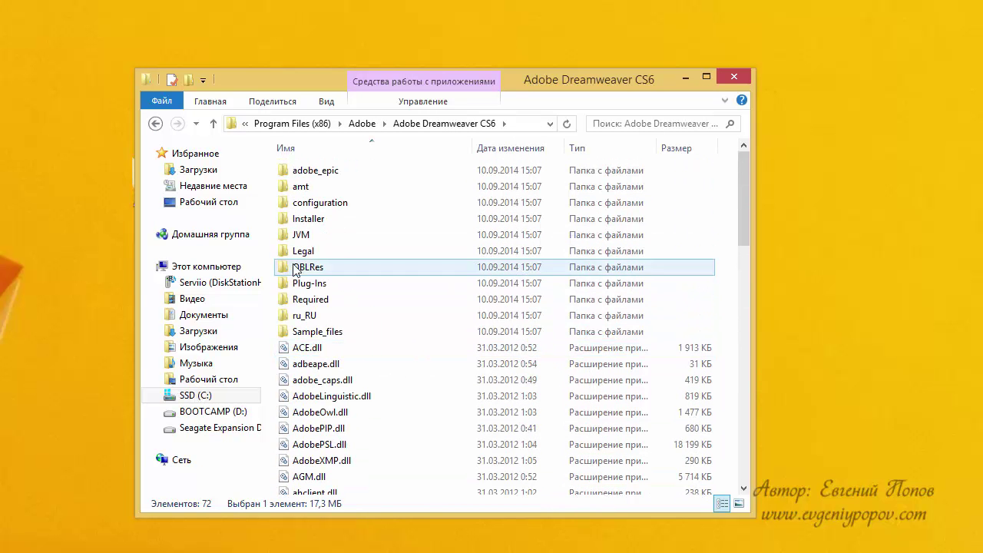
click(361, 124)
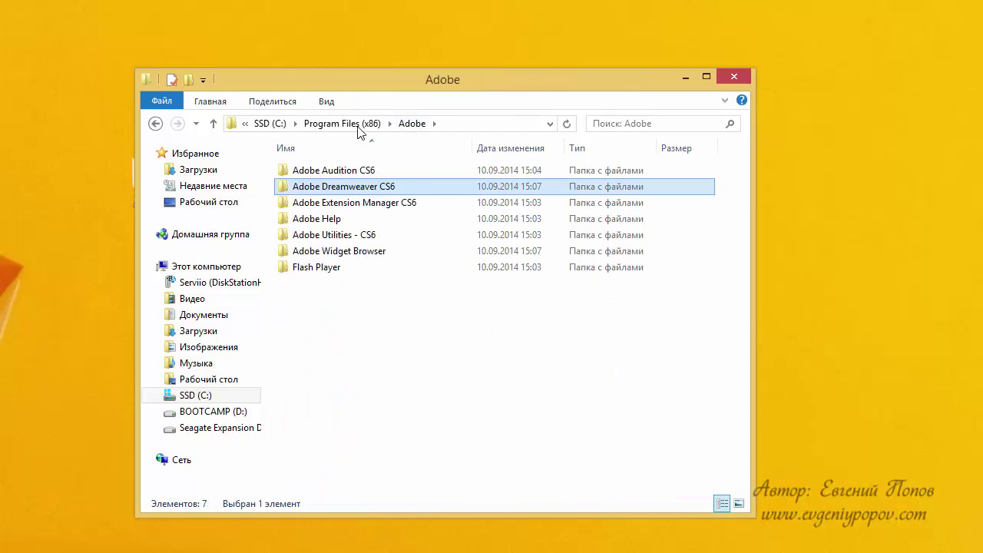
double_click(369, 170)
scroll(368, 202, down, 2)
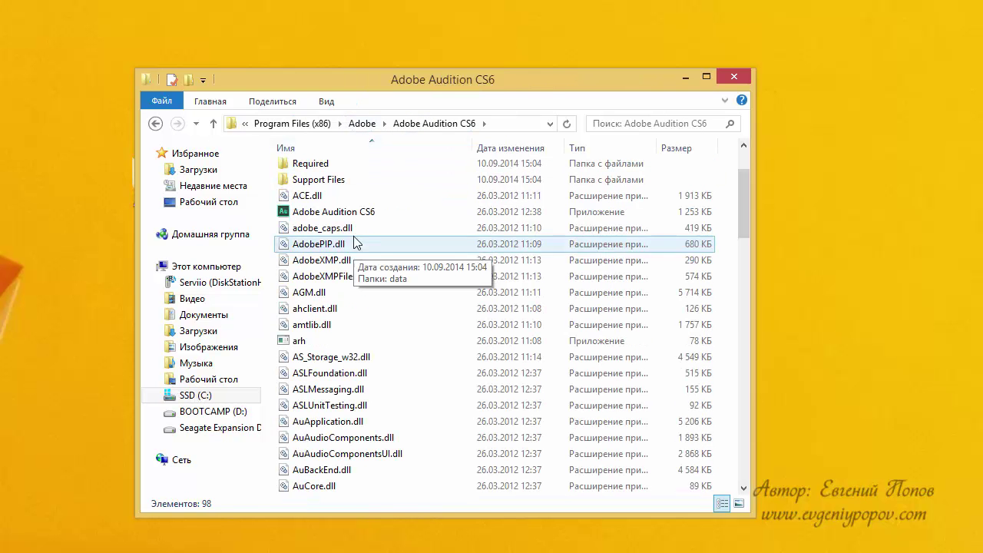